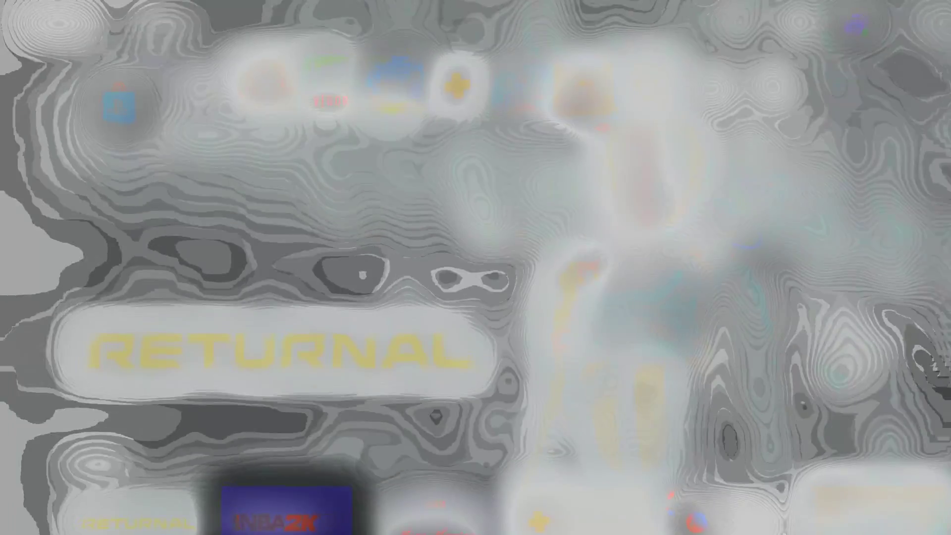
- Browse the home screen Games row to the Call of Duty Warzone hub, briefly previewing Vigor
key("Right")
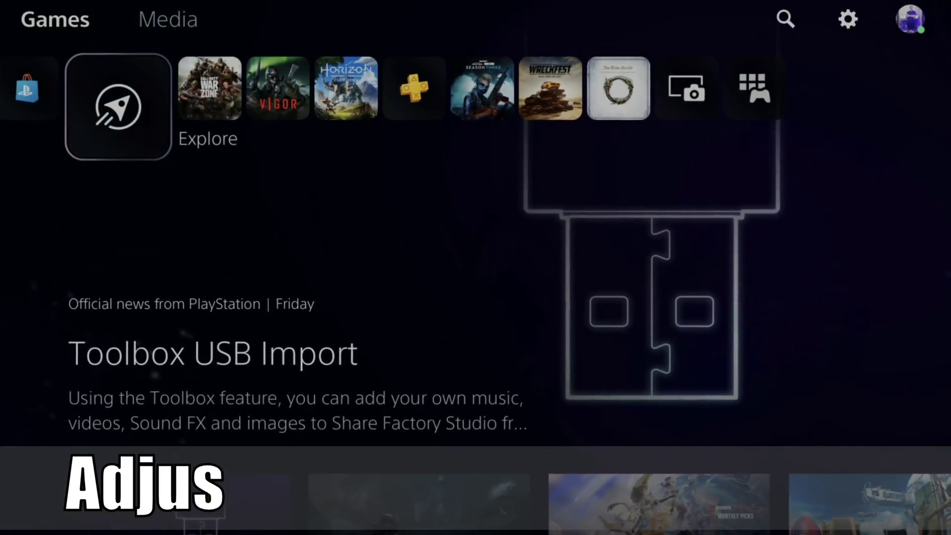
key("Right")
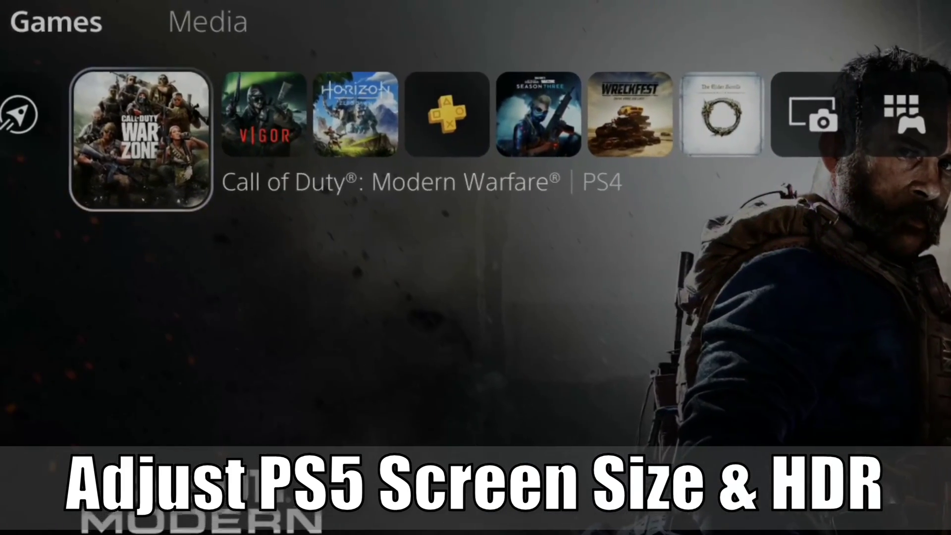
key("Right")
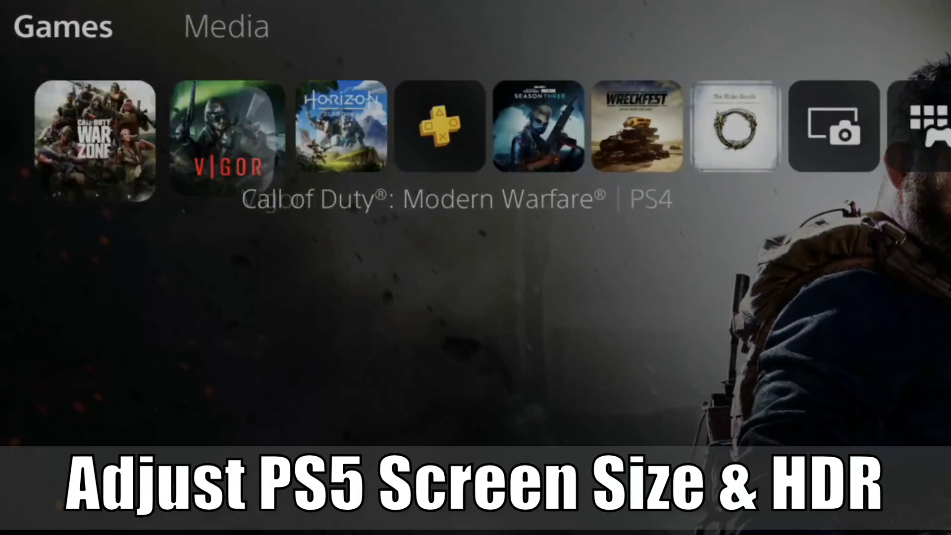
key("Left")
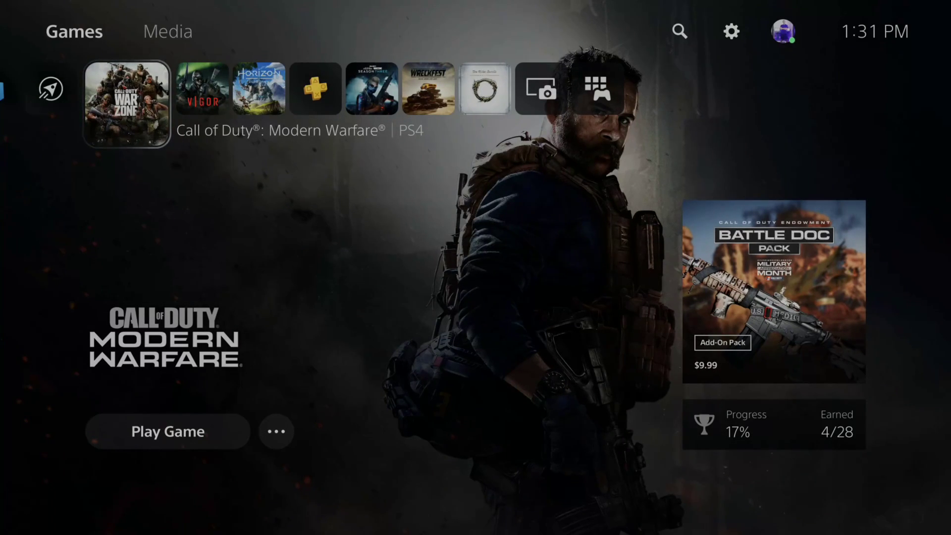
- Move past Horizon Zero Dawn to Wreckfest, then up to the top bar toward the Settings gear
key("Right")
key("Right")
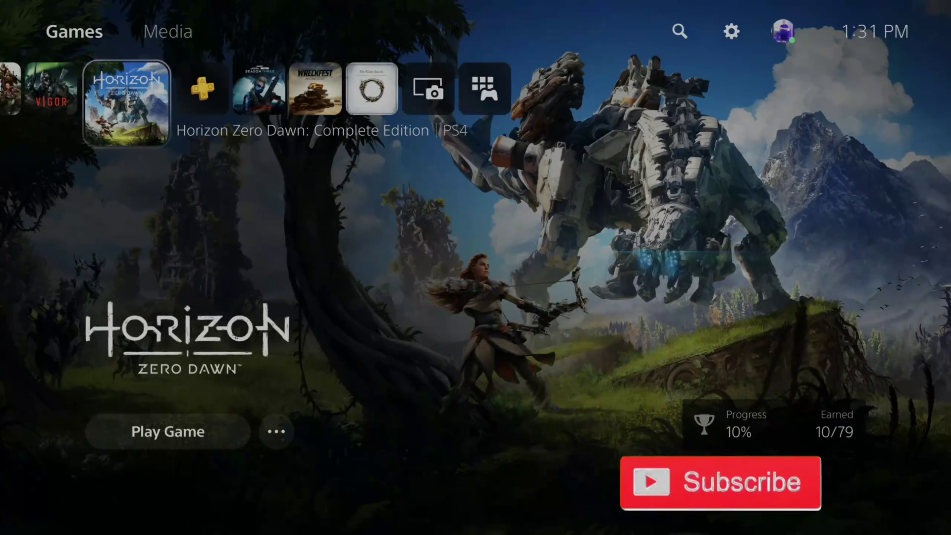
key("Right")
key("Right")
key("Right")
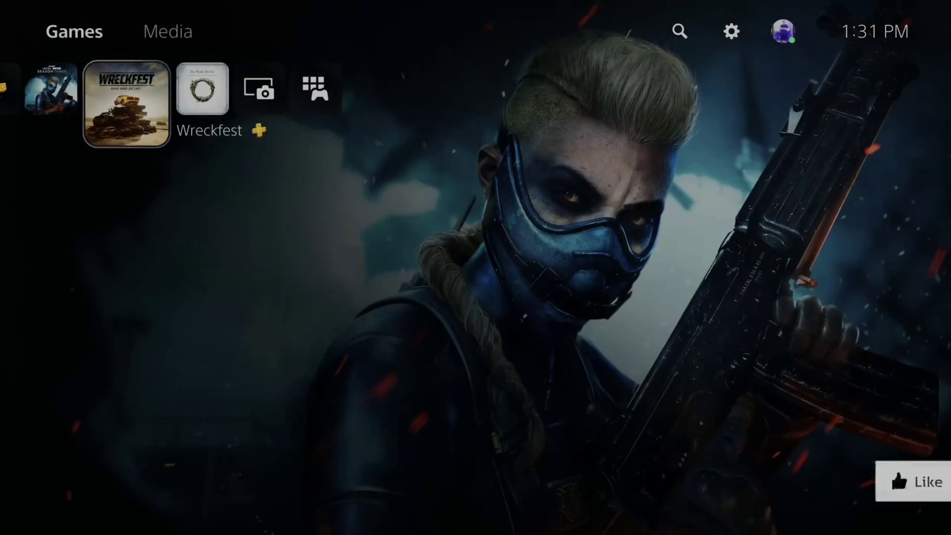
key("Up")
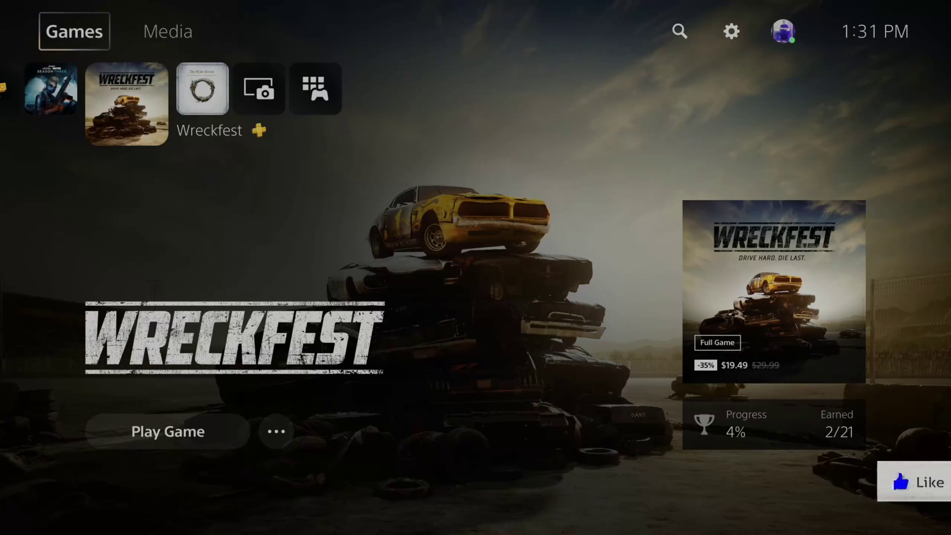
key("Right")
key("Right")
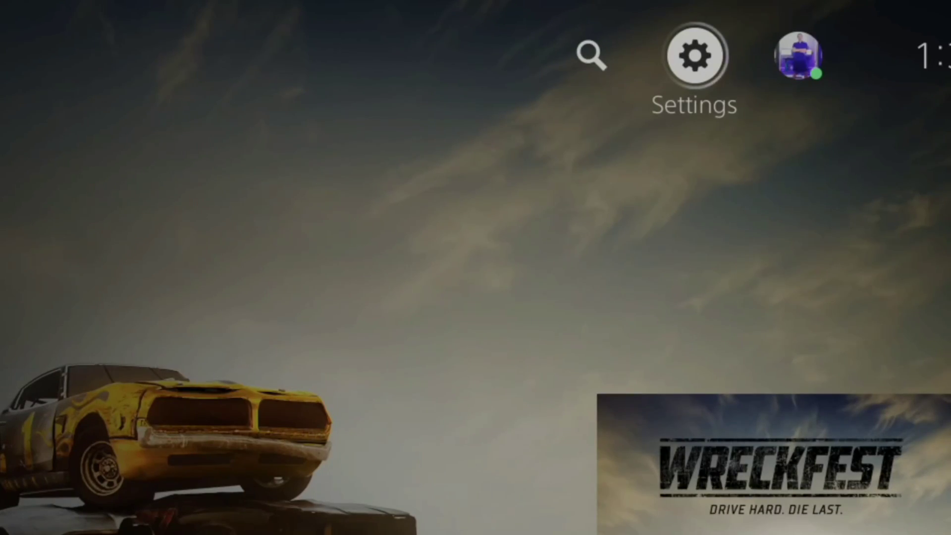
- Open Settings, enter the Screen and Video category and focus its Video Output list
key("Return")
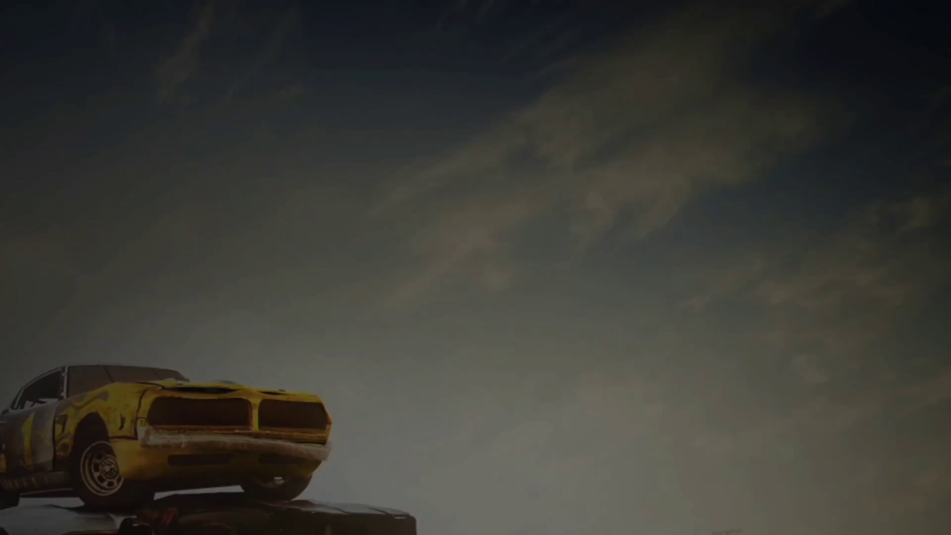
key("Down")
key("Down")
key("Down")
key("Down")
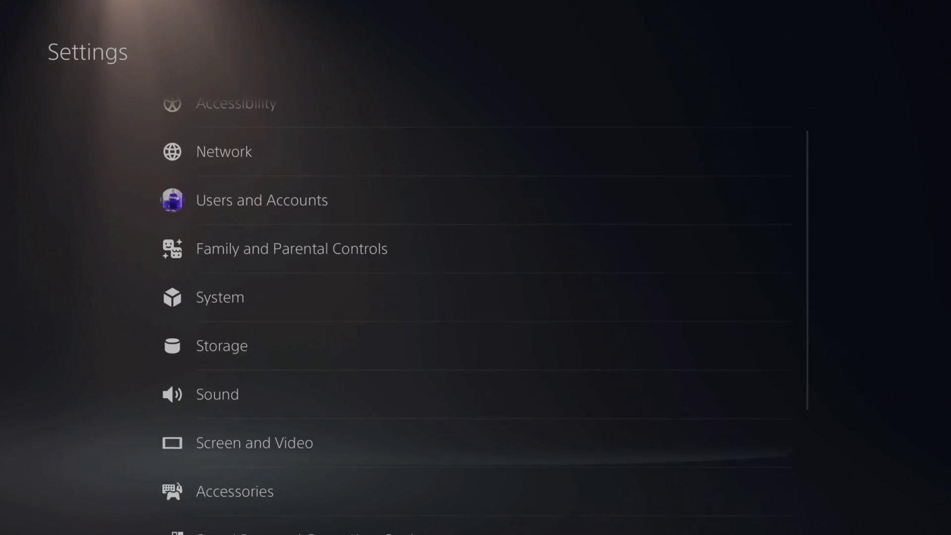
key("Down")
key("Up")
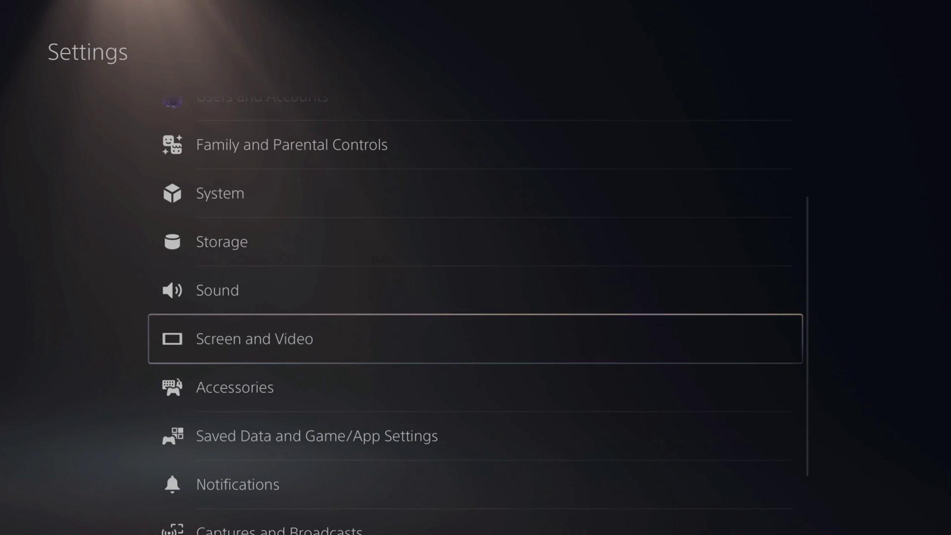
key("Return")
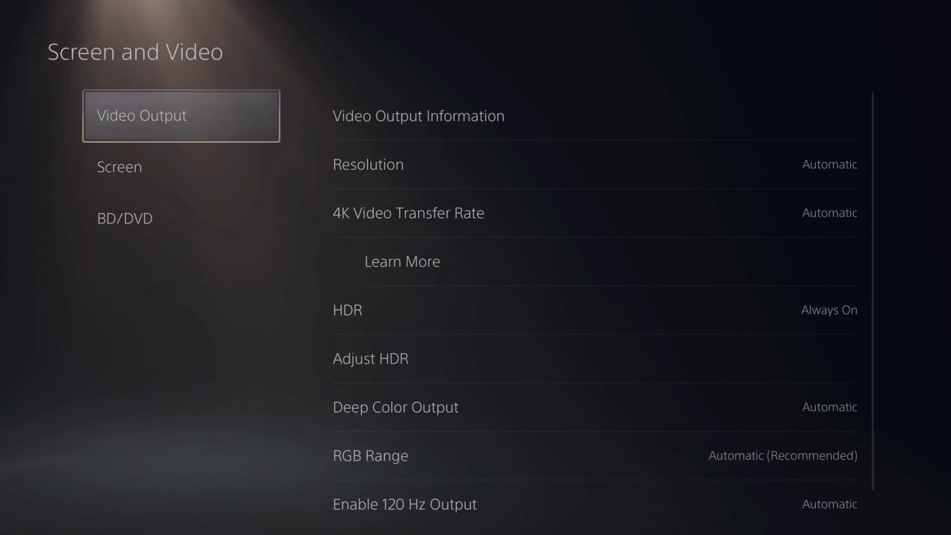
key("Right")
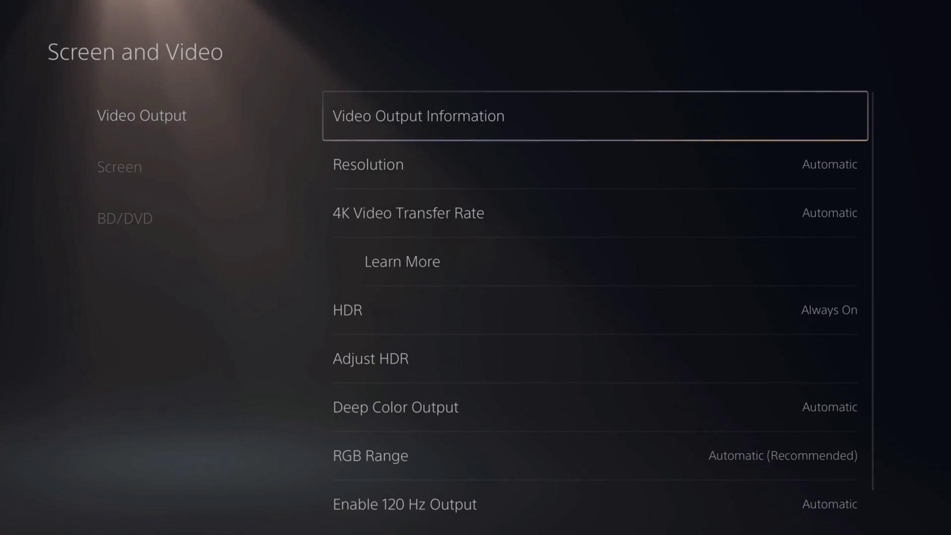
- Review Video Output Information: 3840 × 2160 - 60 Hz, YUV422 (HDR)
key("Return")
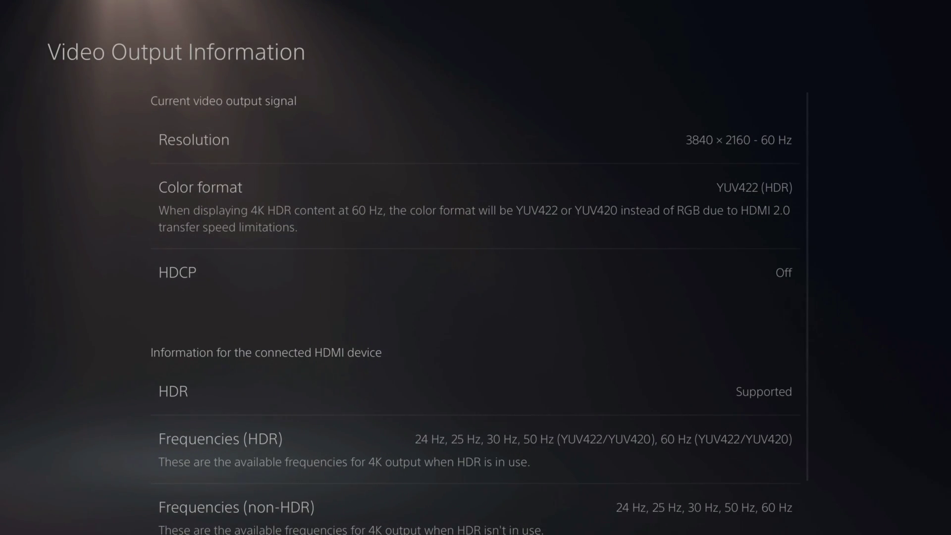
key("Down")
key("Down")
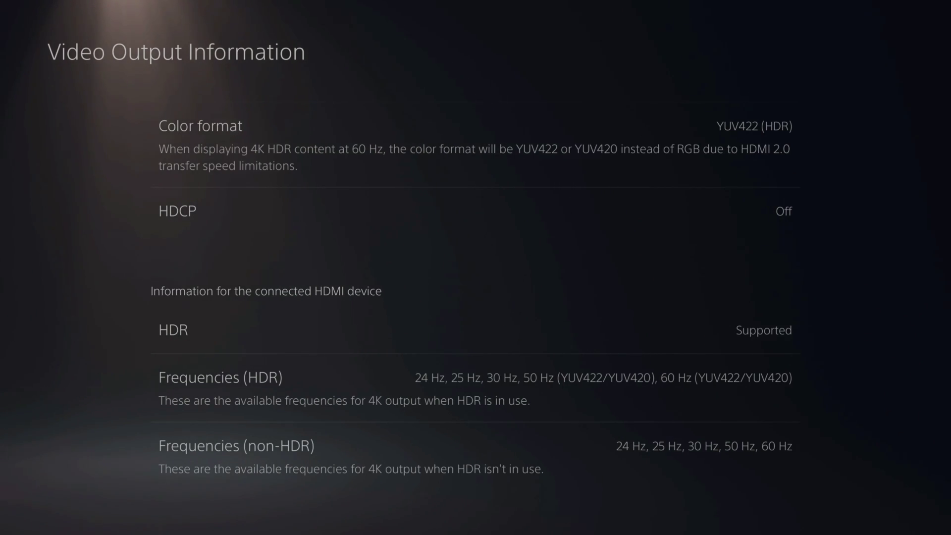
key("Up")
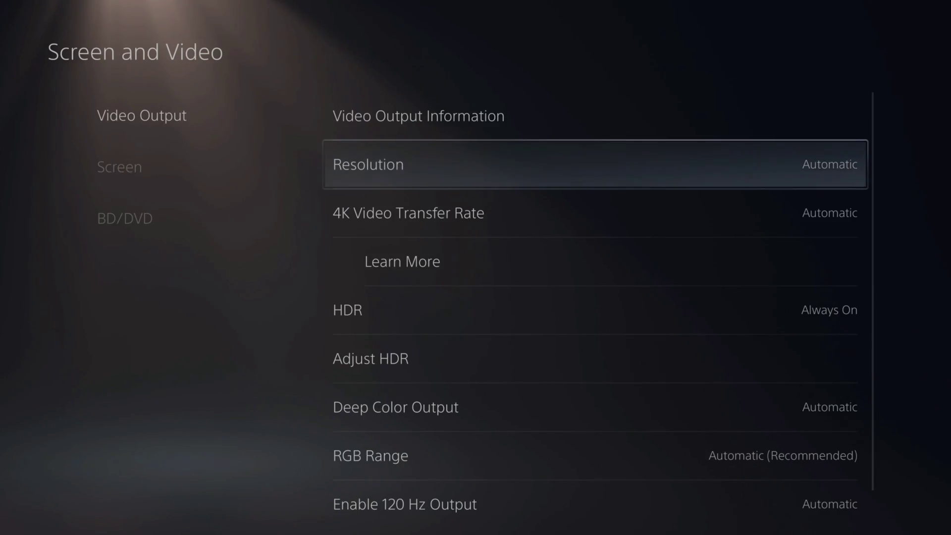
- Keep Resolution on Automatic and move down to the HDR setting
key("Return")
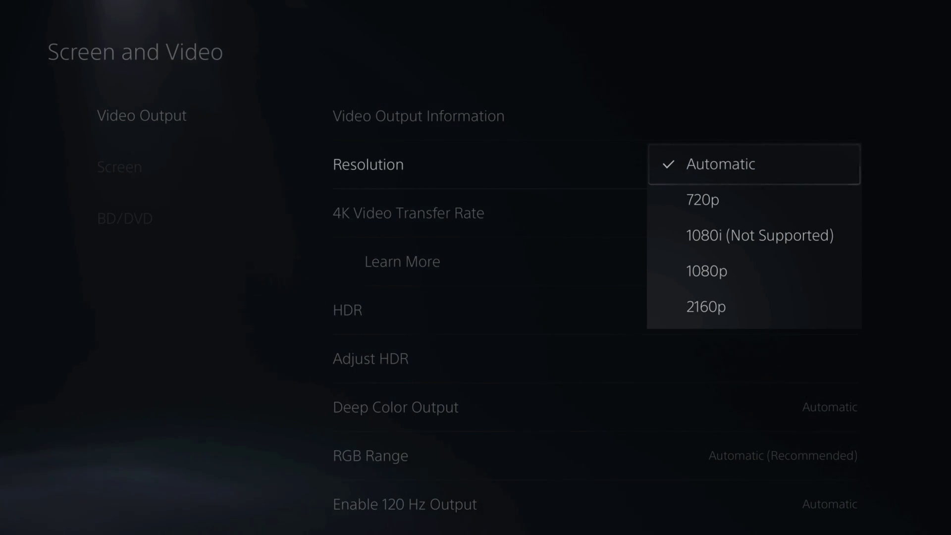
key("Return")
key("Down")
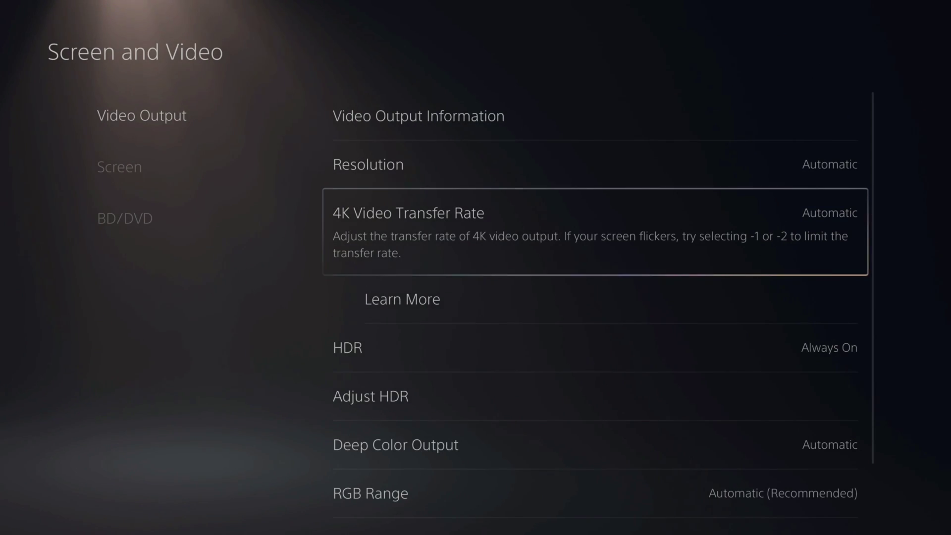
key("Down")
key("Down")
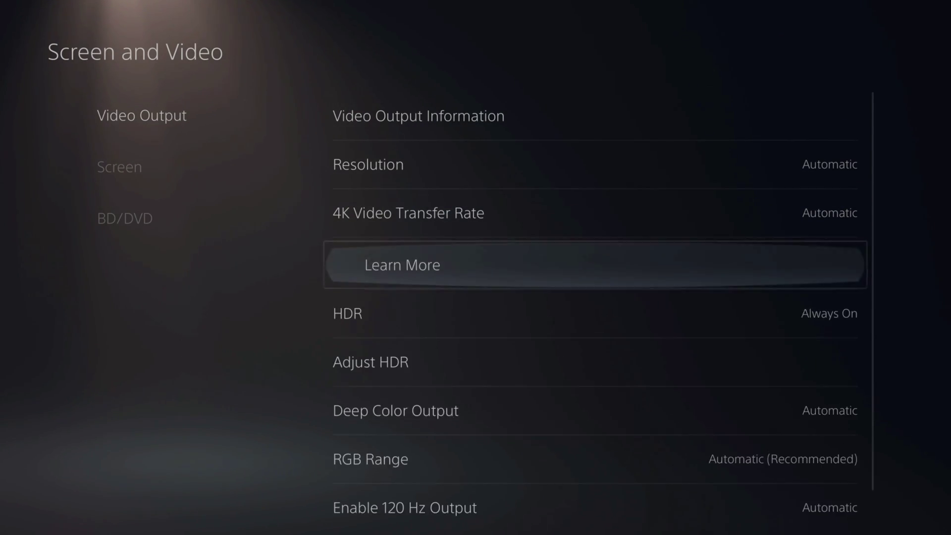
- Choose On When Supported in the HDR dropdown instead of Always On
key("Return")
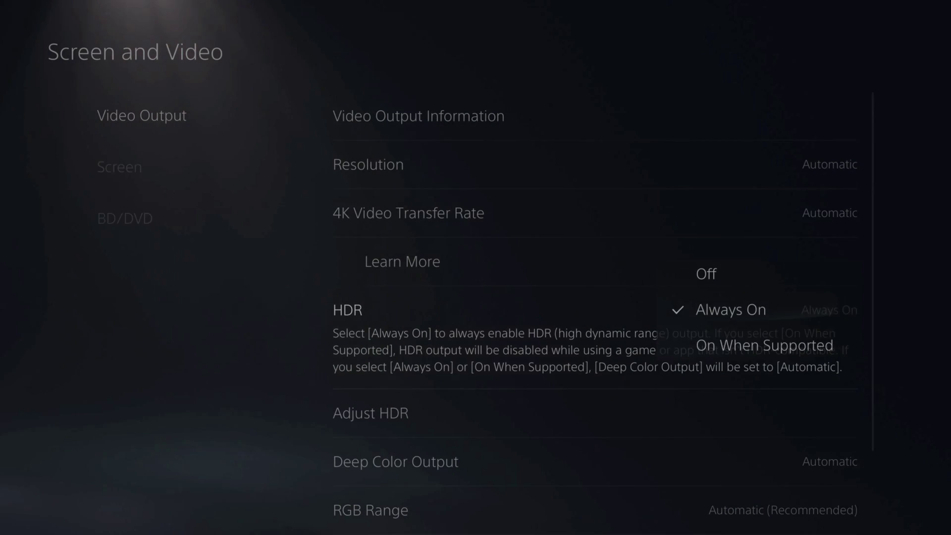
key("Down")
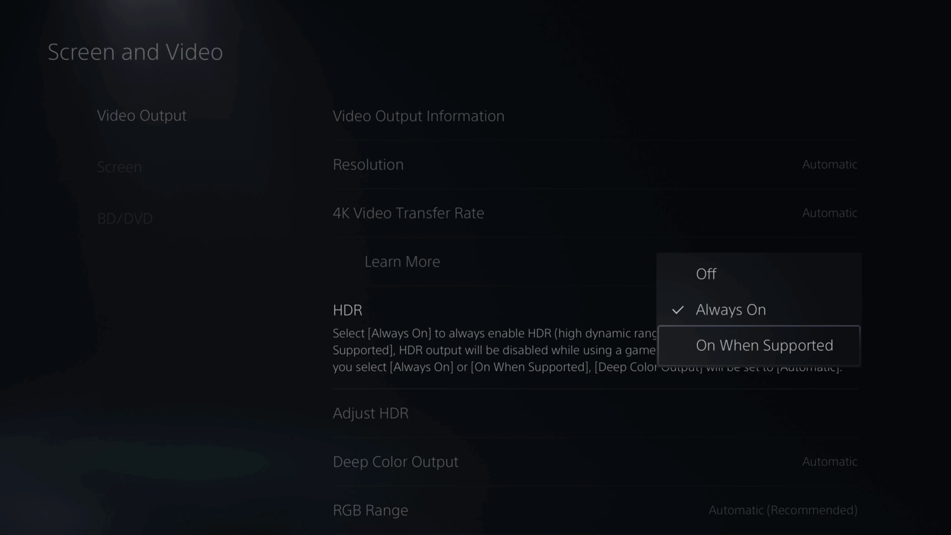
key("Return")
key("Down")
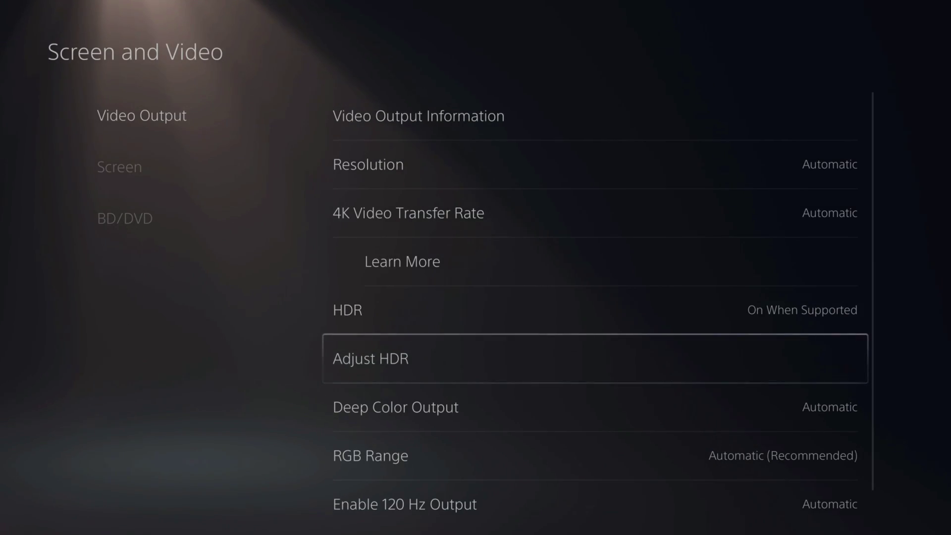
- Start Adjust HDR and set step 1/3 brightness so the sun symbol is barely visible
key("Return")
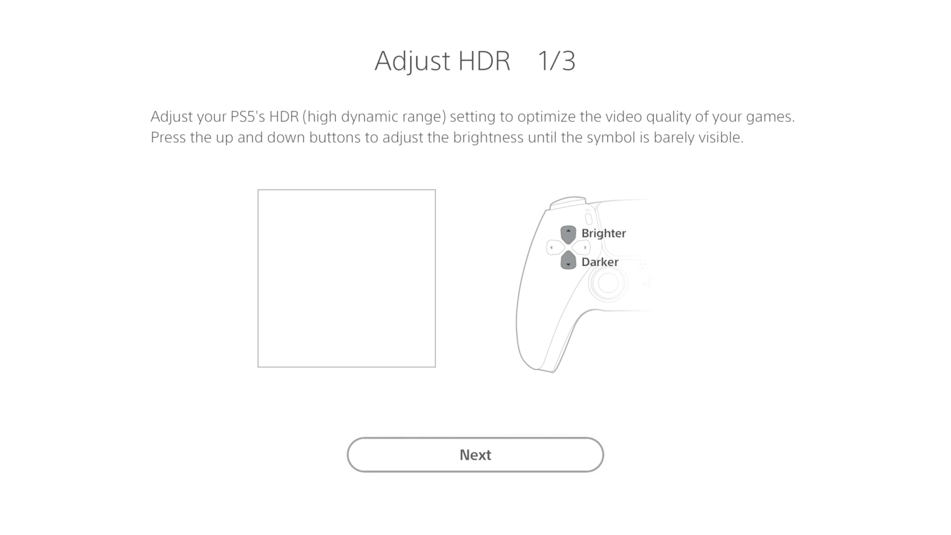
key("Up")
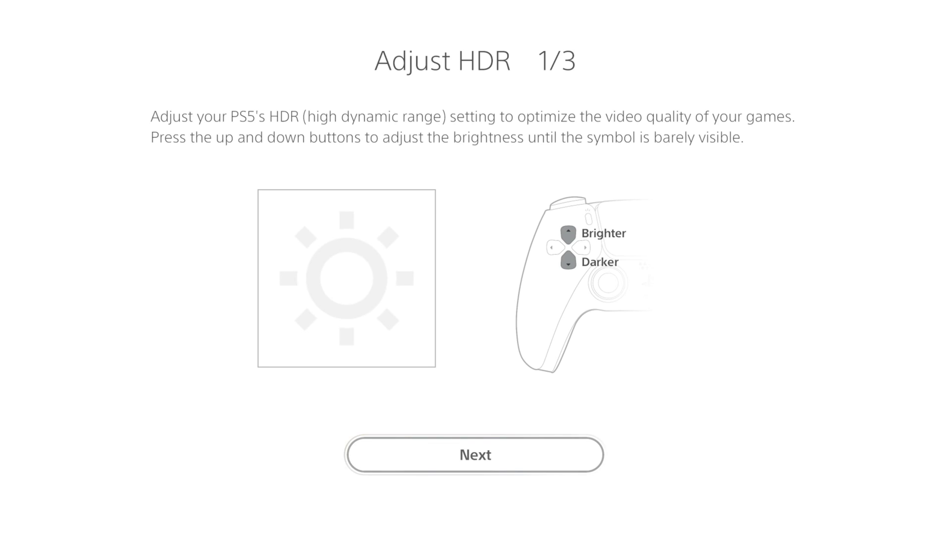
key("Up")
key("Up")
key("Up")
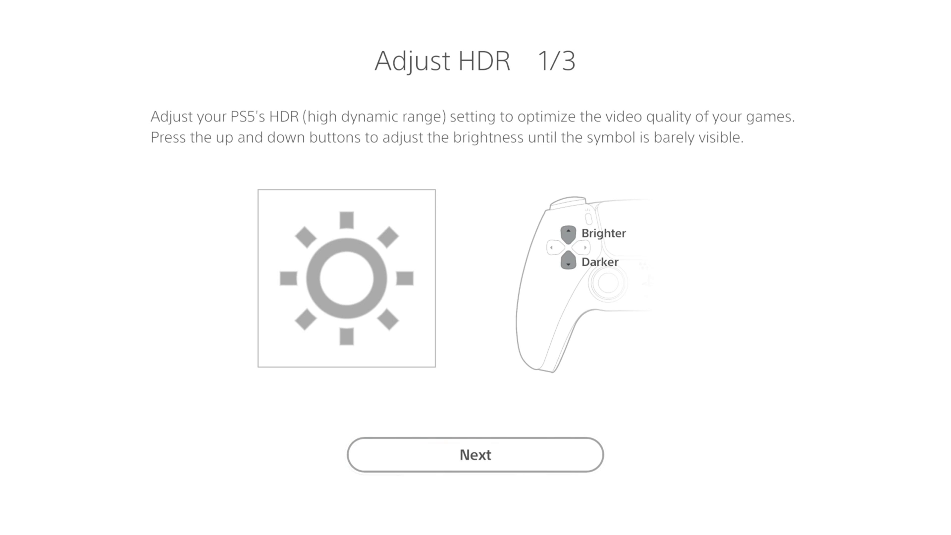
key("Down")
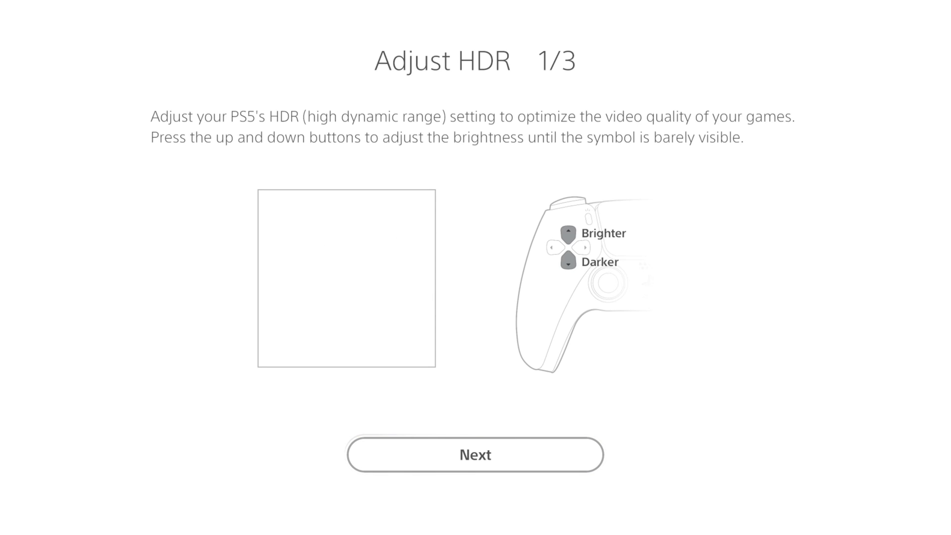
key("Return")
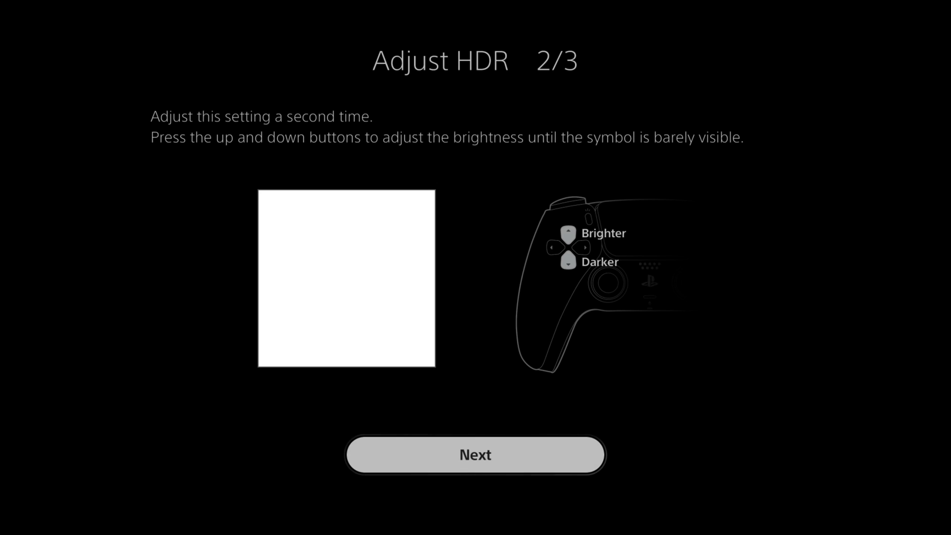
- Set steps 2/3 and 3/3 until the sun is barely visible, then finish calibration
key("Down")
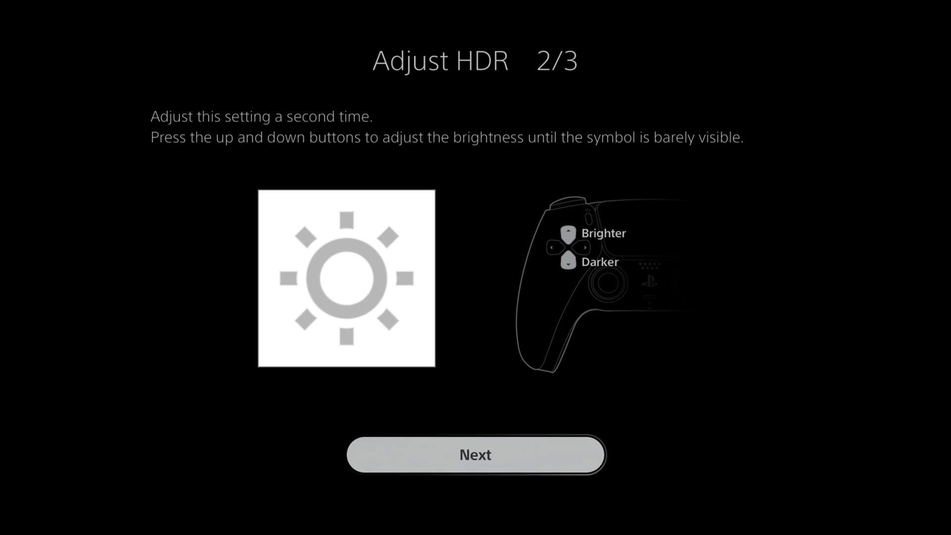
key("Up")
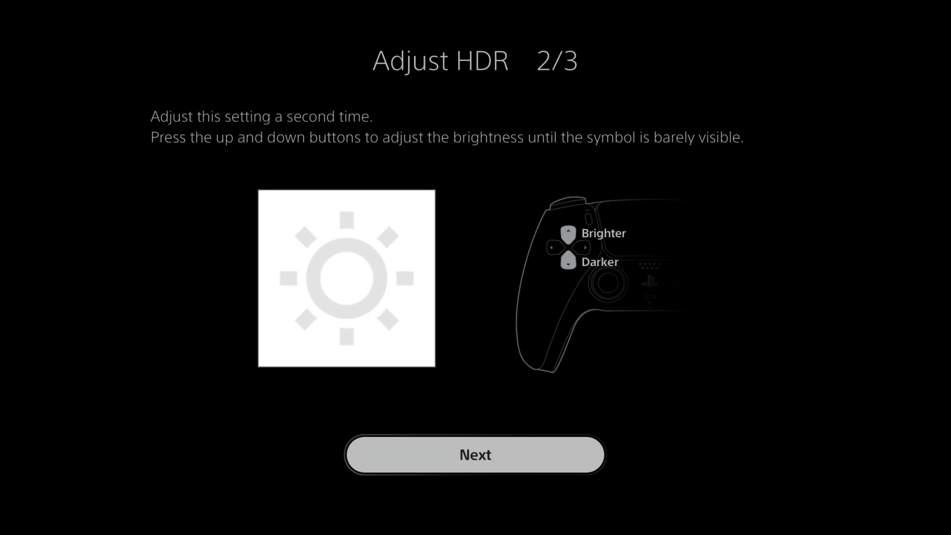
key("Up")
key("Up")
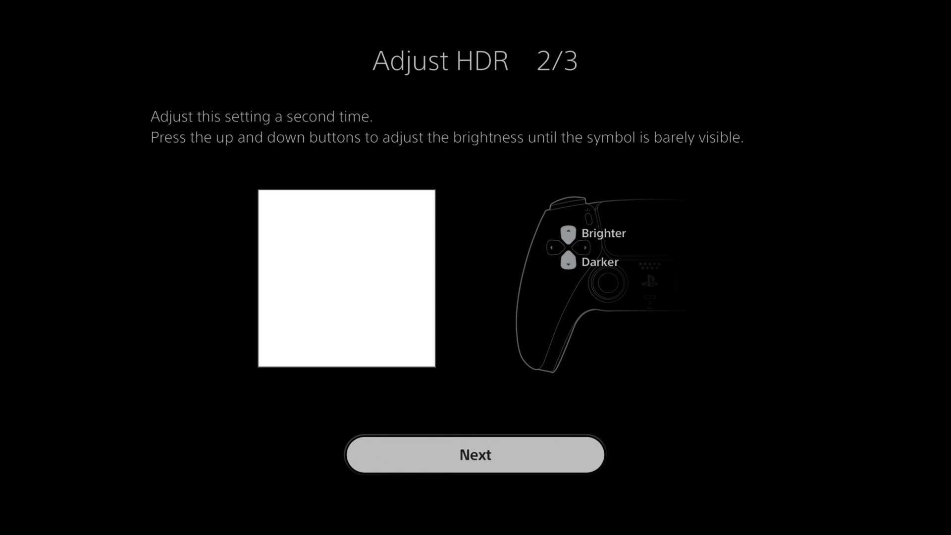
key("Return")
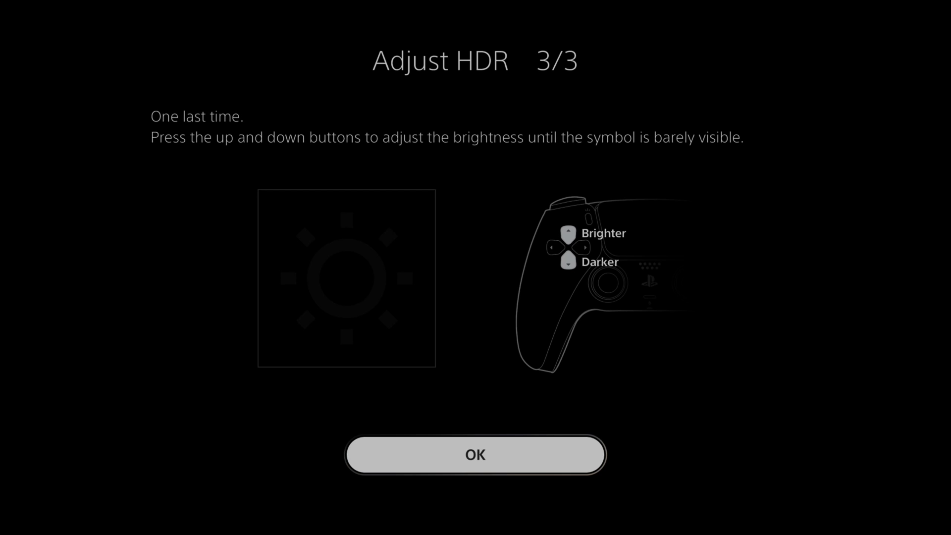
key("Down")
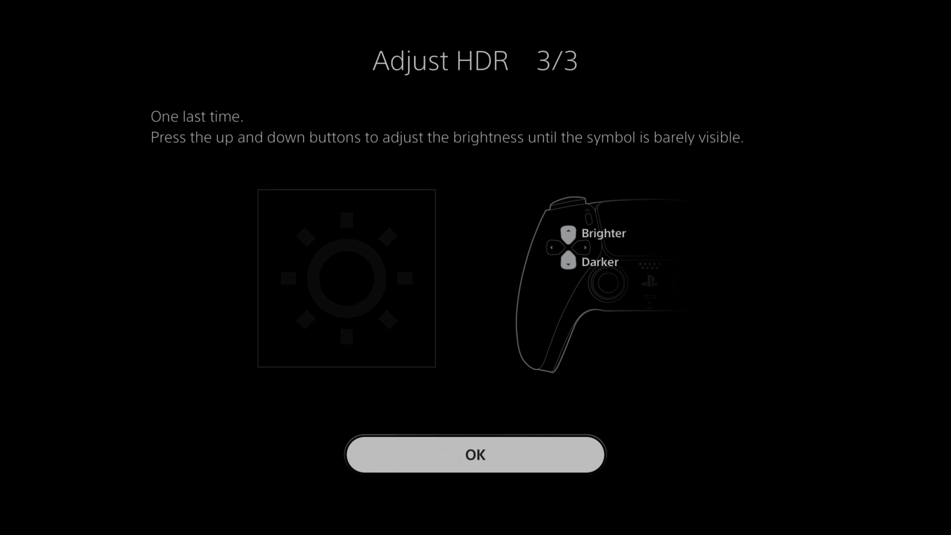
key("Up")
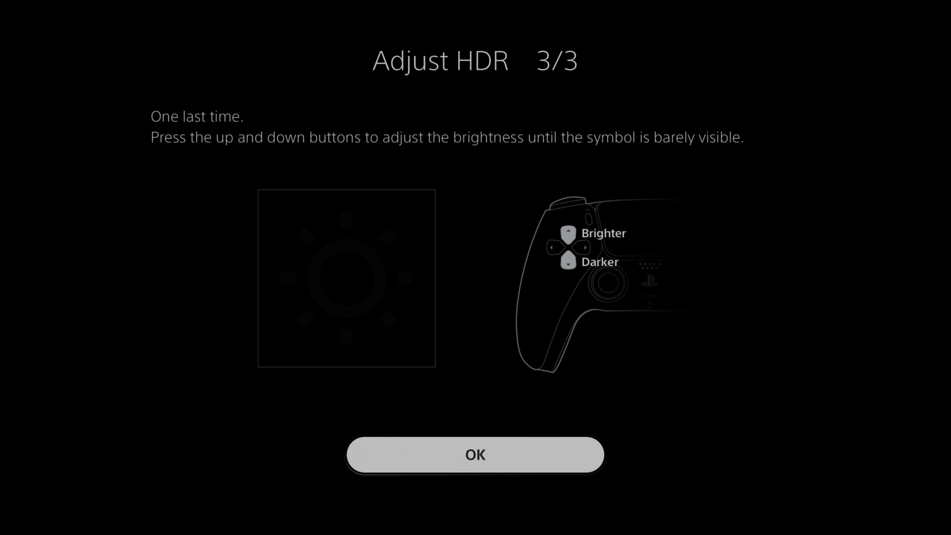
key("Return")
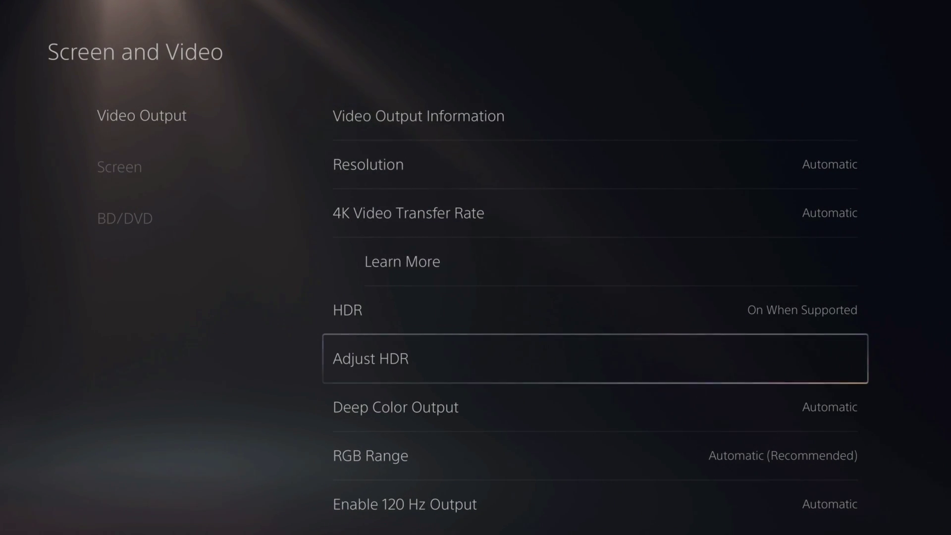
- Go from Video Output to the Screen category and open Adjust Display Area
key("Down")
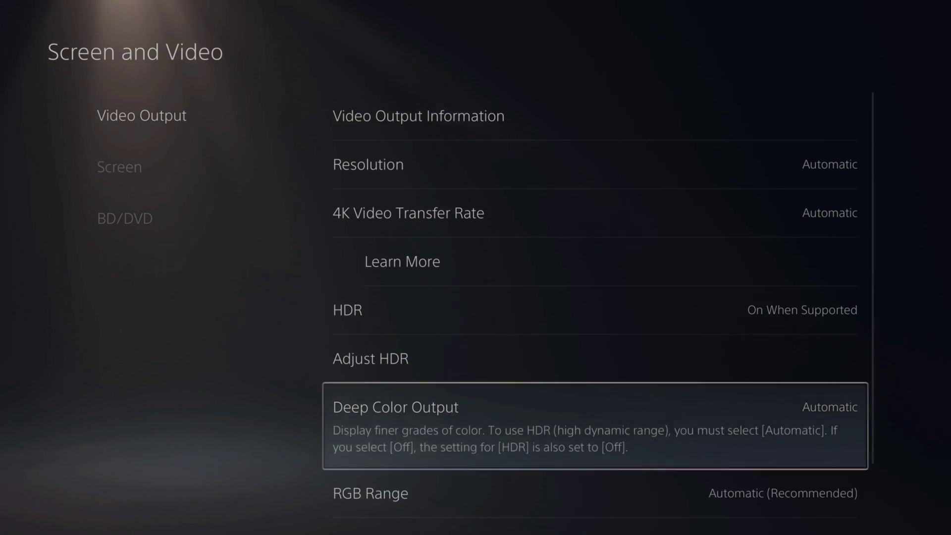
key("Down")
key("Down")
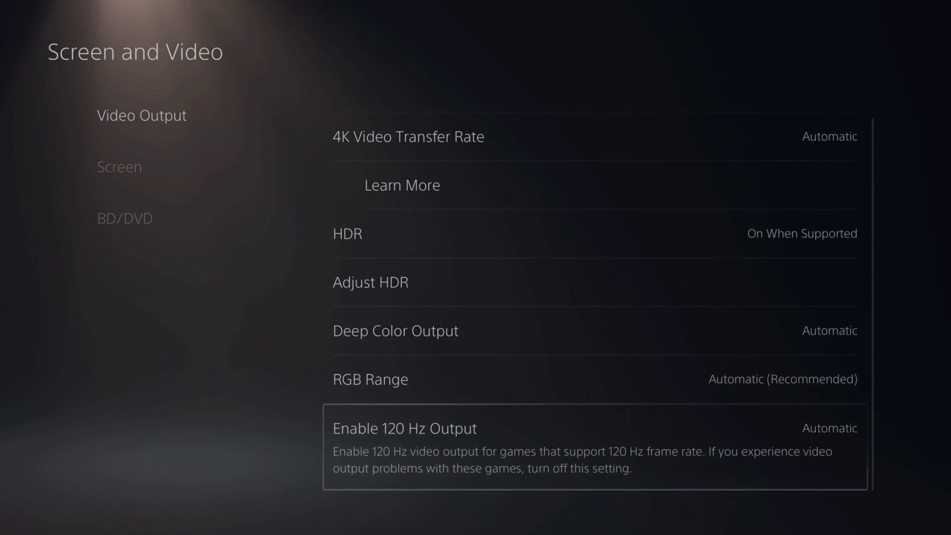
key("Left")
key("Down")
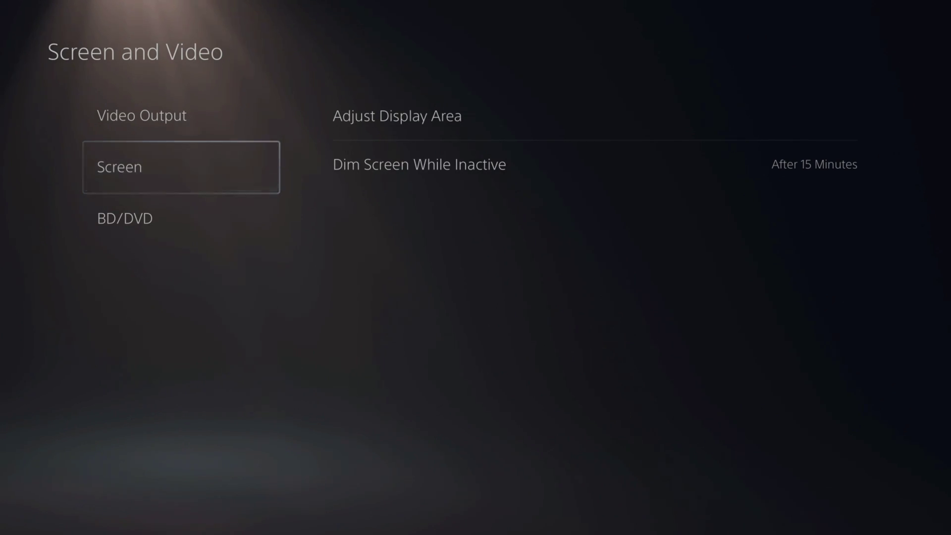
key("Right")
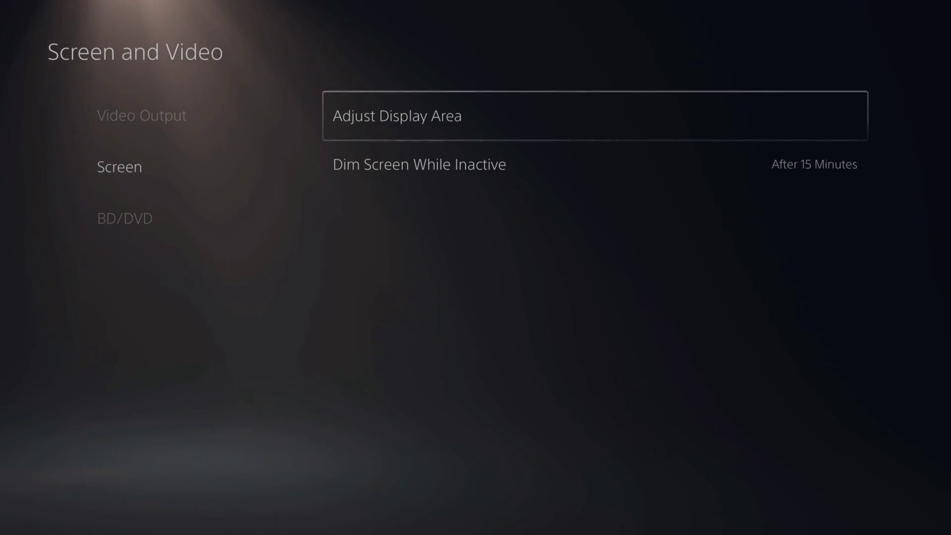
key("Return")
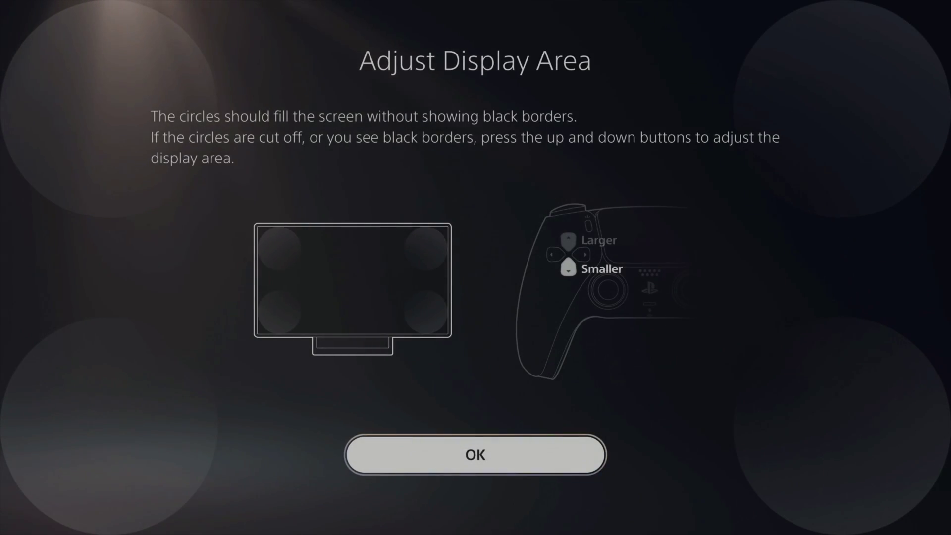
- Shrink, then enlarge the display area until the circles reach the screen edges, and confirm
key("Down")
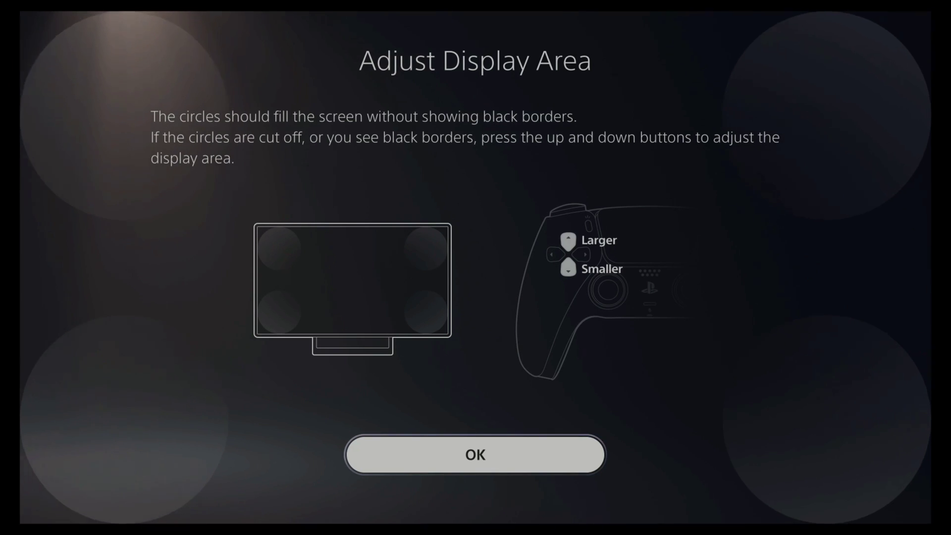
key("Down")
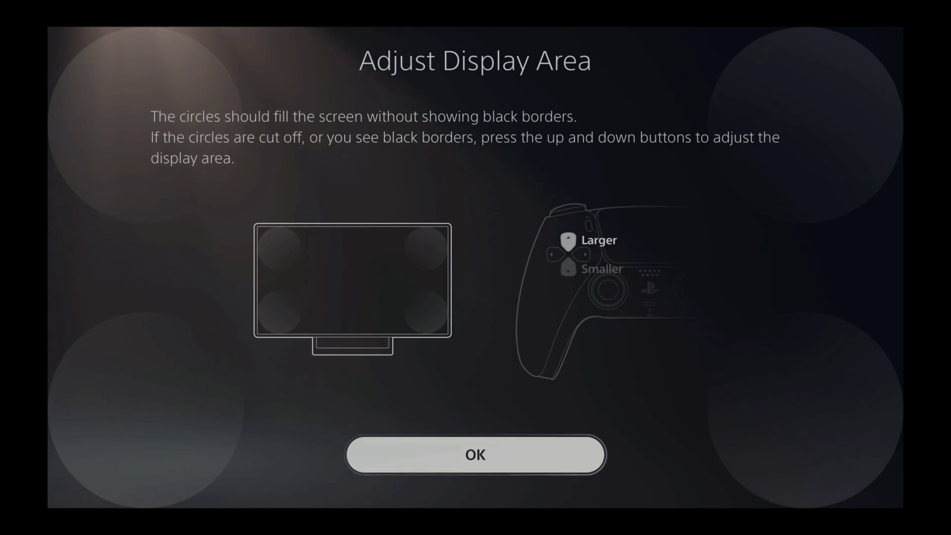
key("Up")
key("Up")
key("Up")
key("Up")
key("Up")
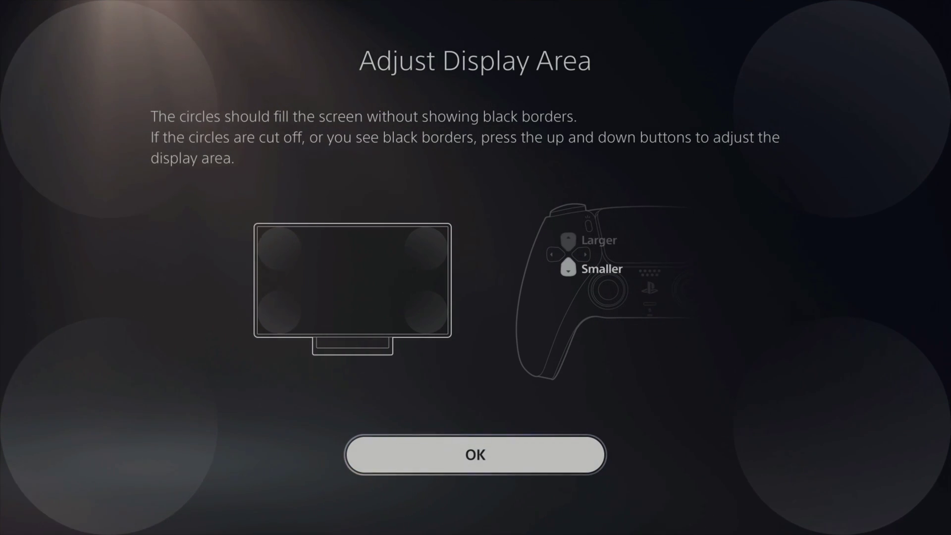
key("Down")
key("Up")
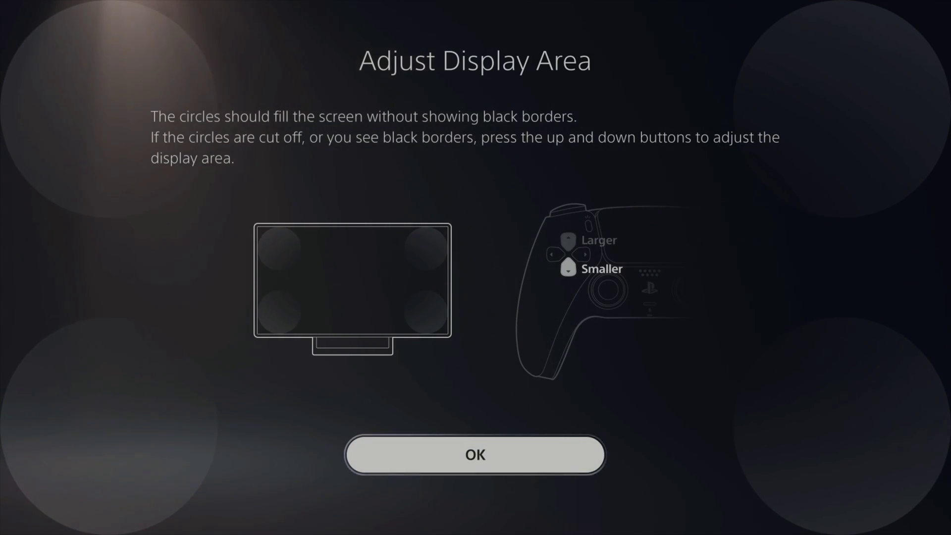
key("Return")
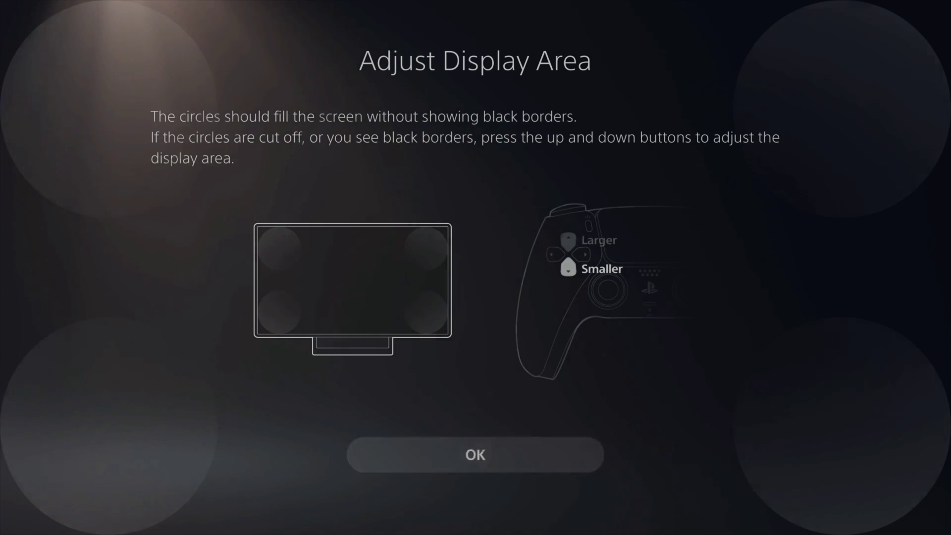
key("Down")
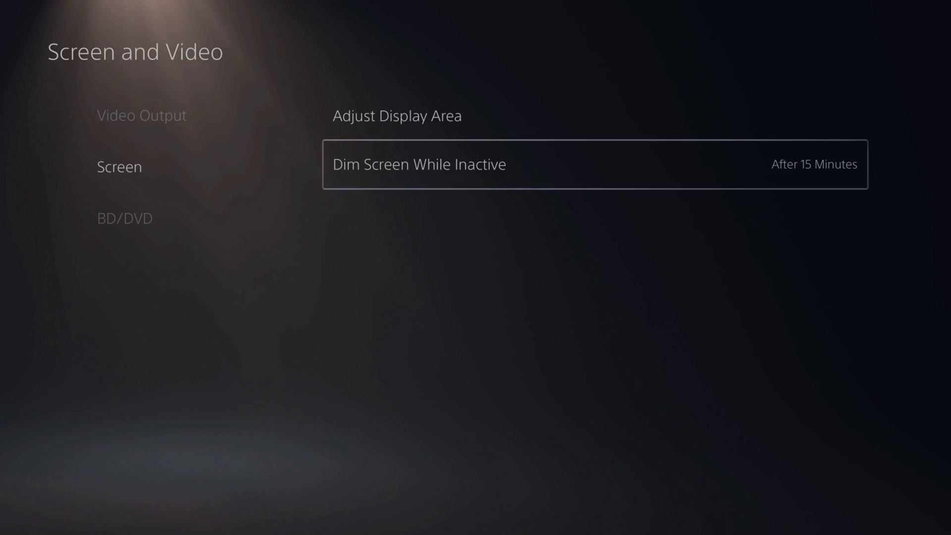
- Keep Dim Screen While Inactive at After 15 Minutes and back out to the Wreckfest home hub
key("Return")
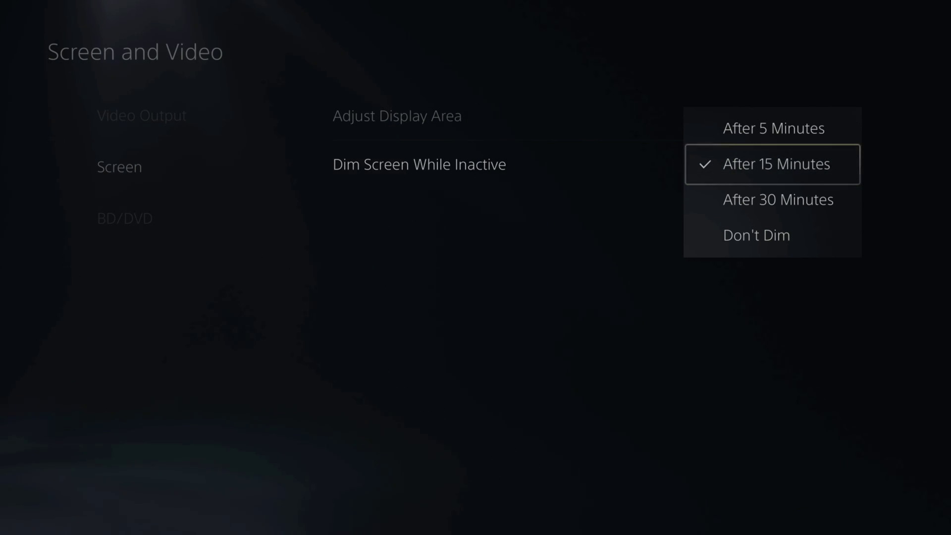
key("Return")
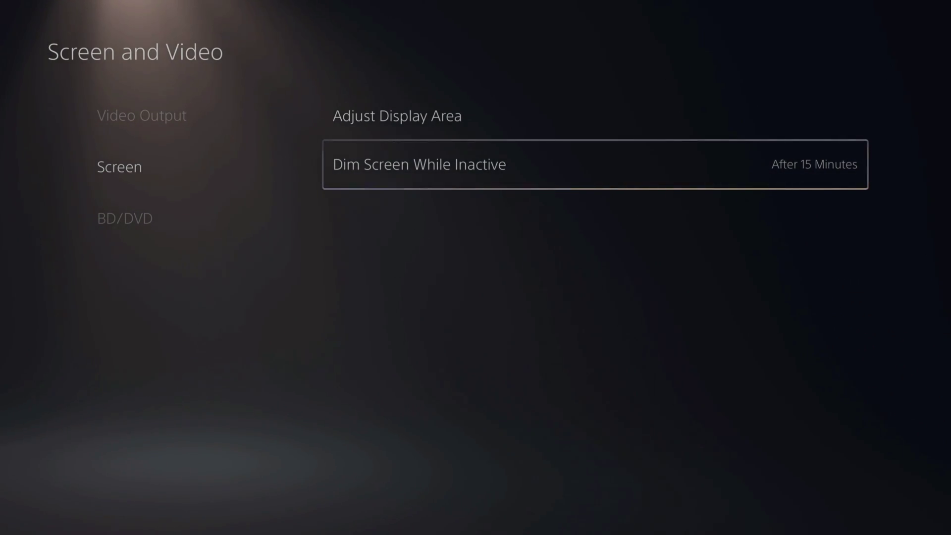
key("Escape")
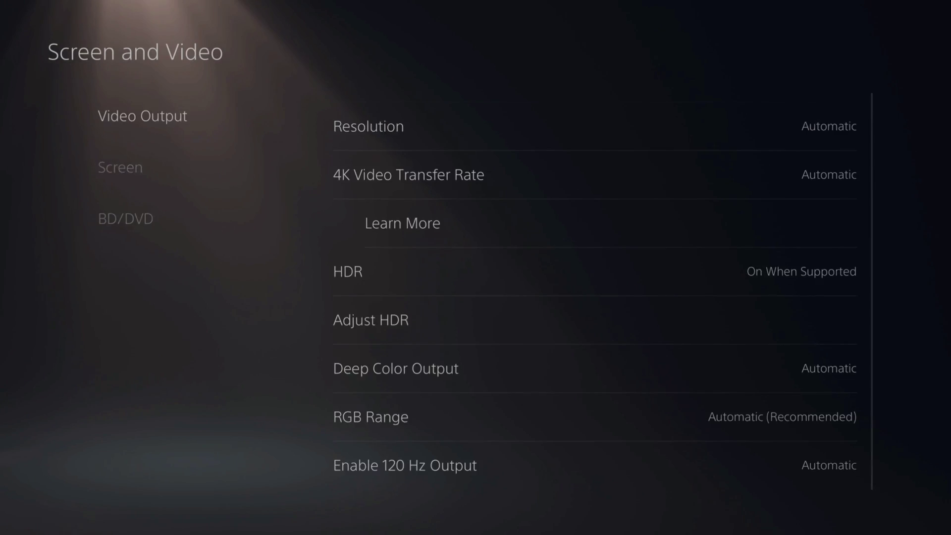
key("Escape")
key("Escape")
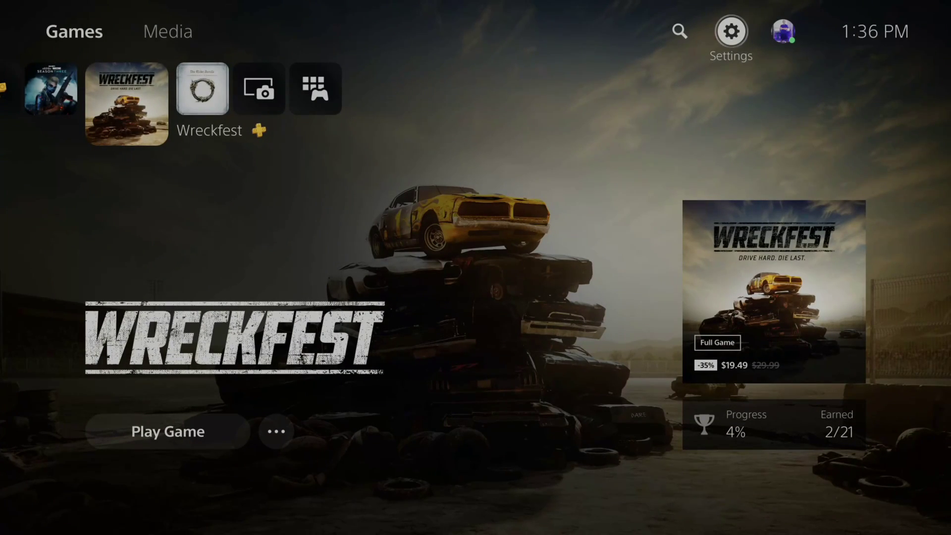
key("Left")
key("Left")
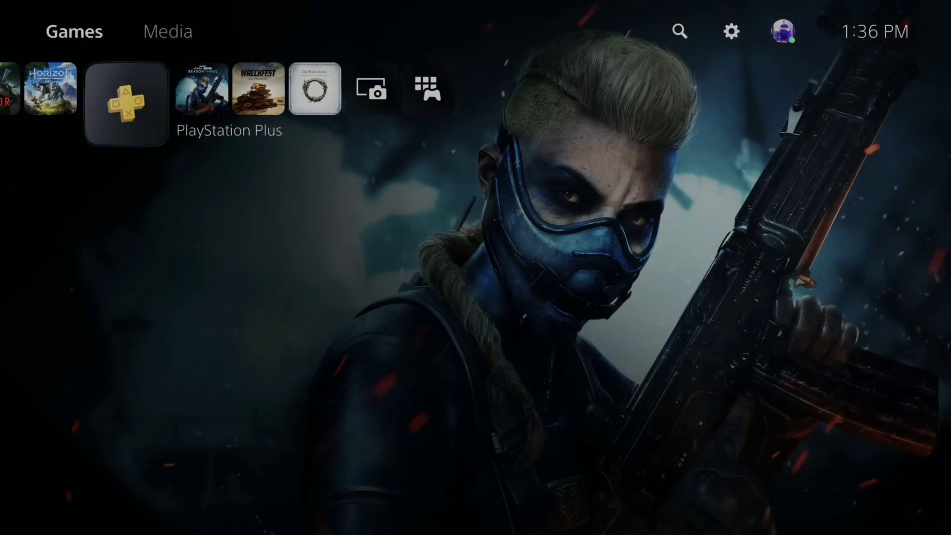
key("Left")
key("Left")
key("Left")
key("Left")
key("Left")
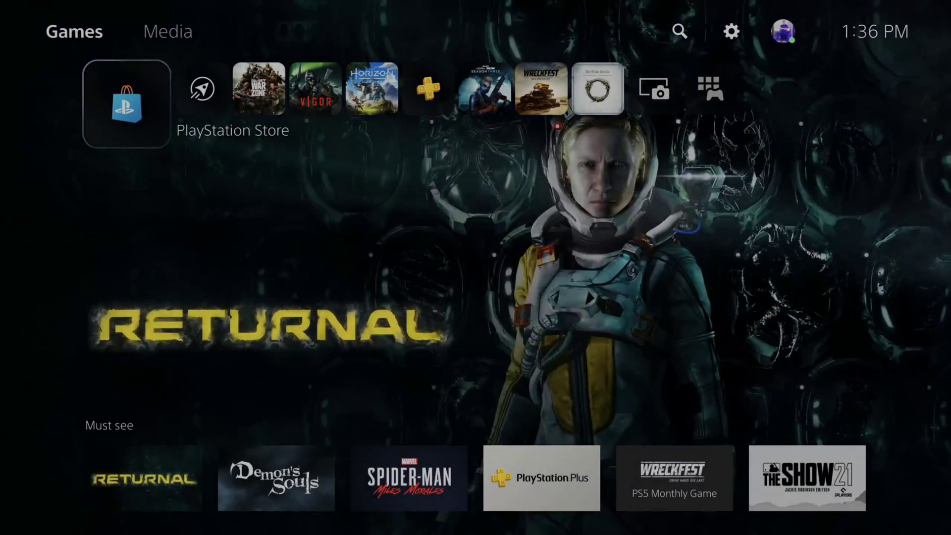
key("Up")
key("Right")
key("Right")
key("Right")
key("Right")
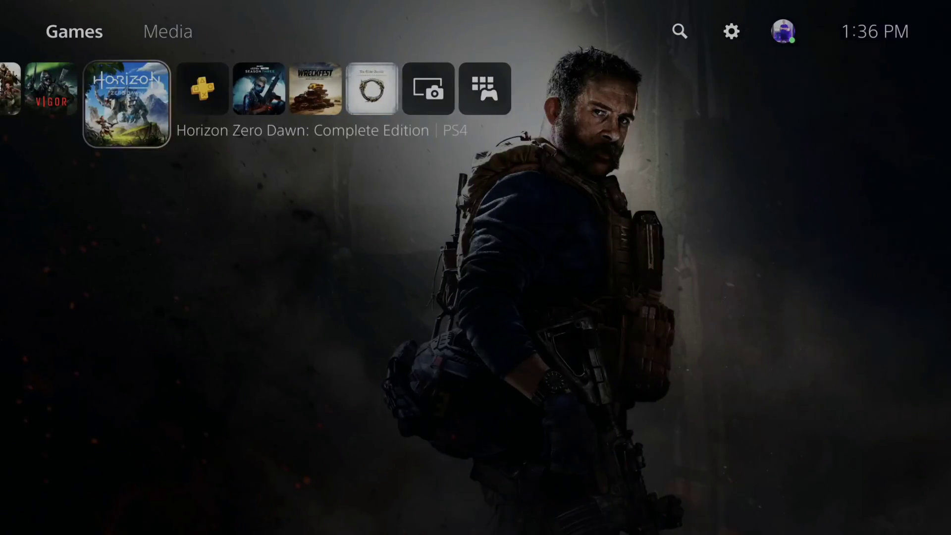